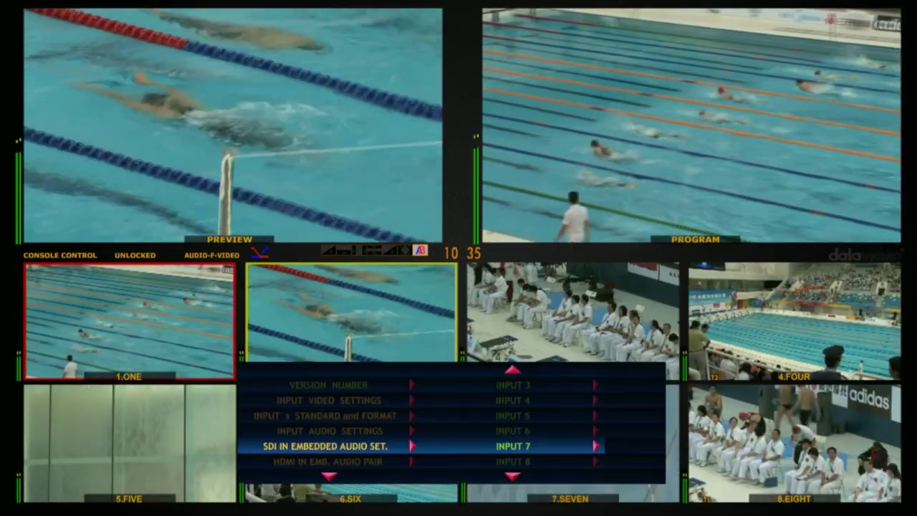
Examine the group and pair settings of input 1 in the SDI input embedded audio settings
{"action": "key", "text": "Up"}
{"action": "key", "text": "Up"}
{"action": "key", "text": "Up"}
{"action": "key", "text": "Up"}
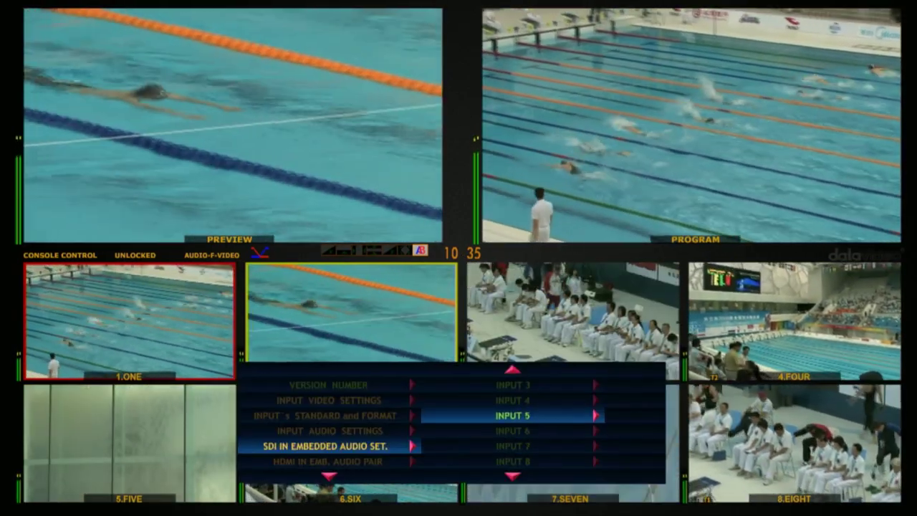
{"action": "key", "text": "Right"}
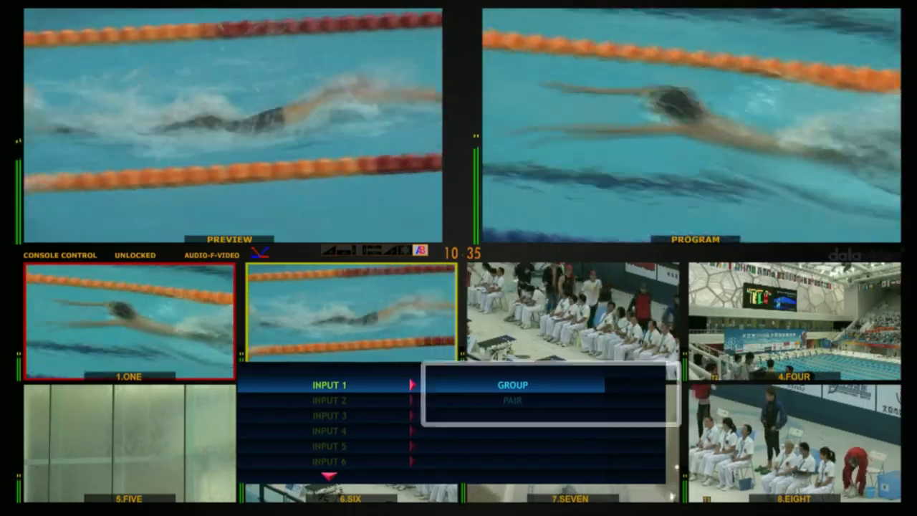
{"action": "key", "text": "Right"}
{"action": "key", "text": "Down"}
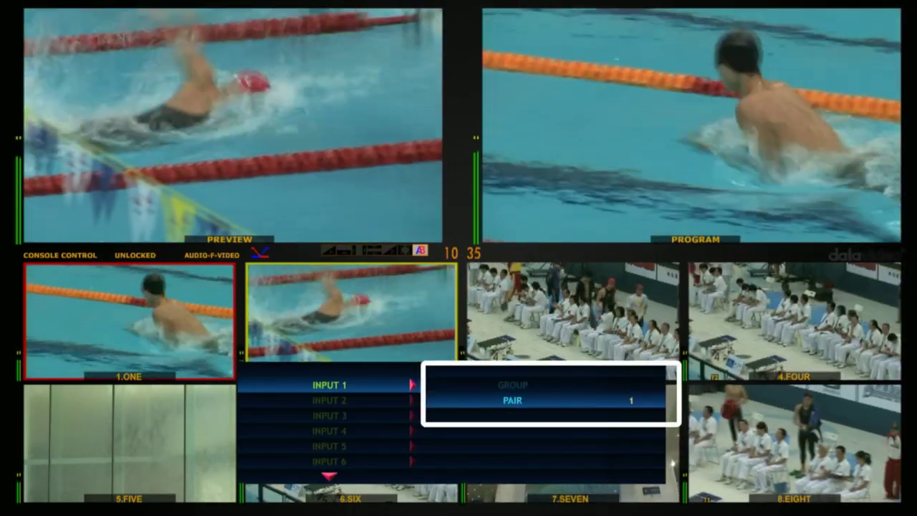
{"action": "key", "text": "Return"}
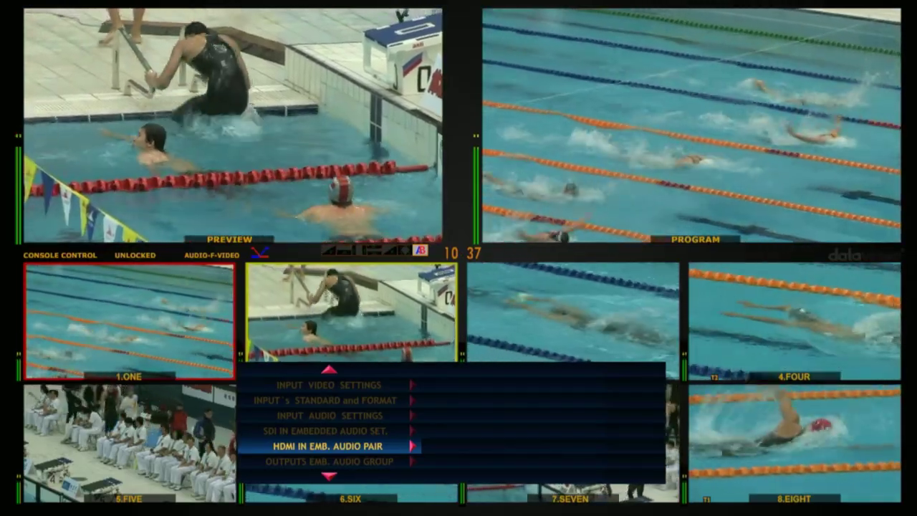
Check the embedded audio pair assigned to HDMI inputs 4 and 8
{"action": "key", "text": "Right"}
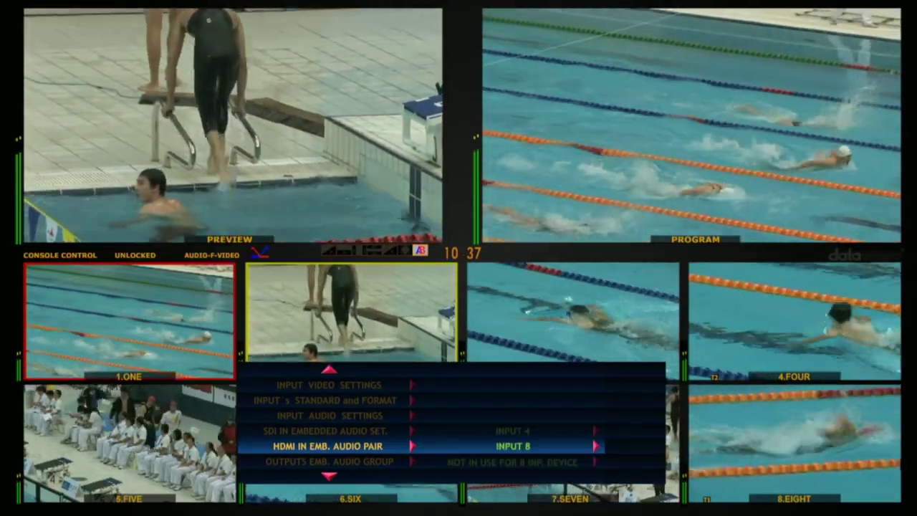
{"action": "key", "text": "Up"}
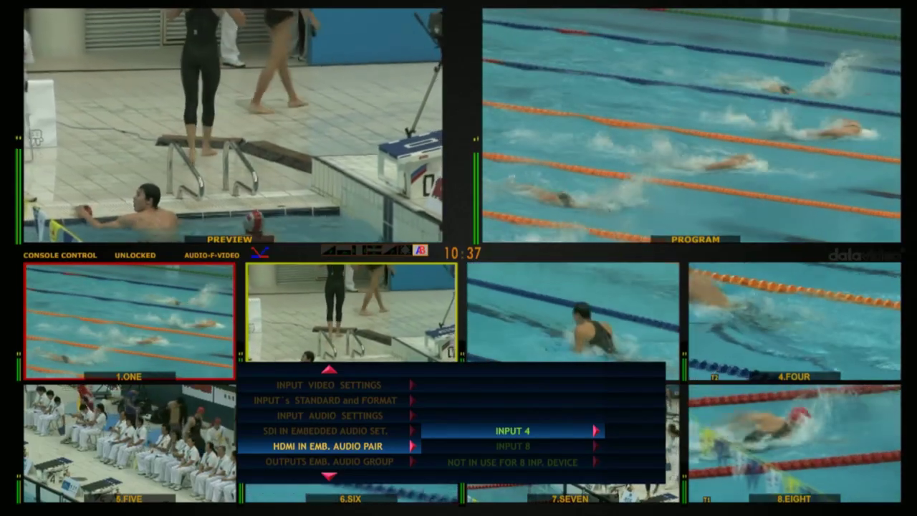
{"action": "key", "text": "Right"}
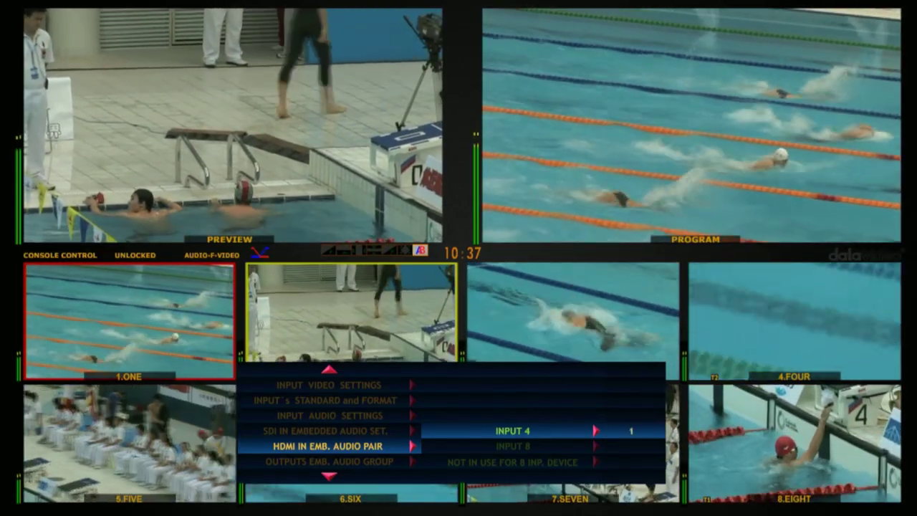
{"action": "key", "text": "Down"}
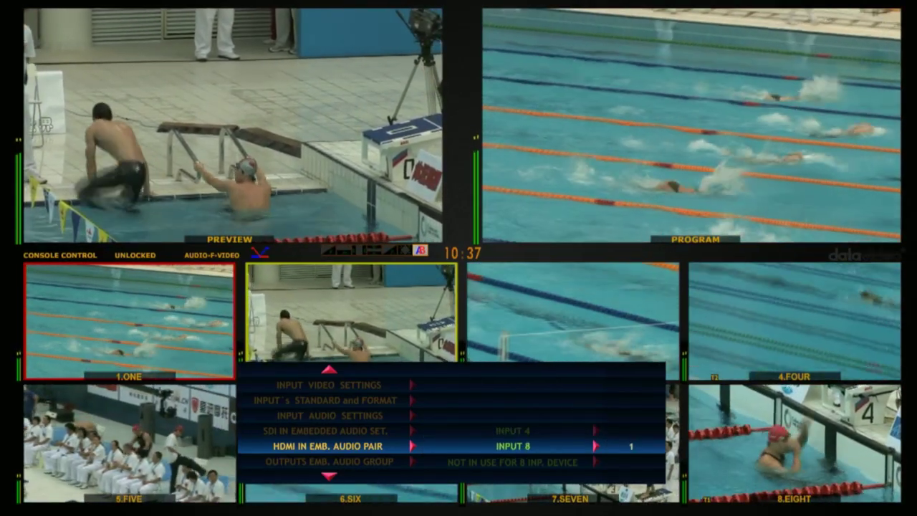
{"action": "key", "text": "Left"}
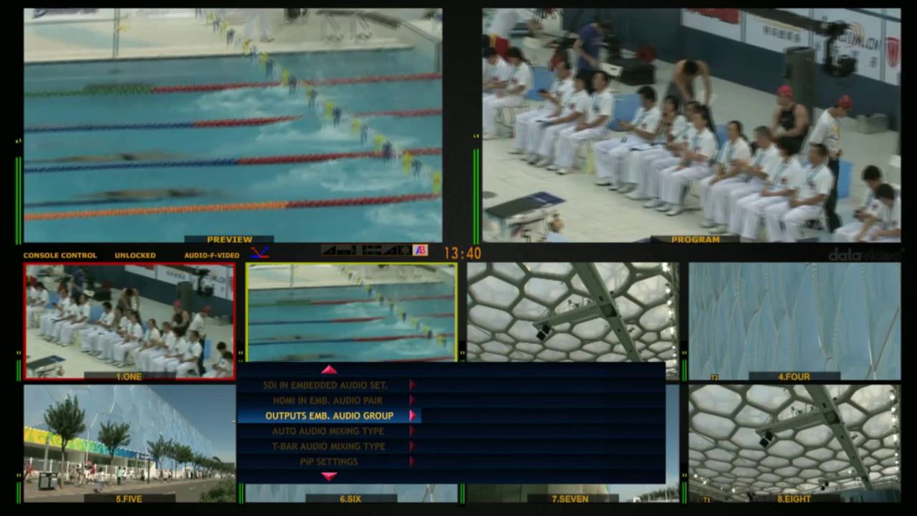
Check the embedded audio group settings of outputs 1, 2 and 3 in turn
{"action": "key", "text": "Right"}
{"action": "key", "text": "Up"}
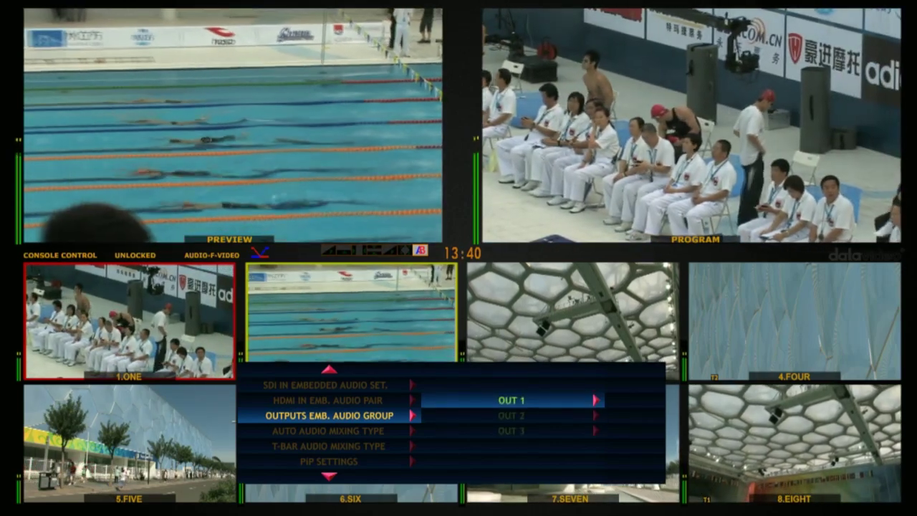
{"action": "key", "text": "Right"}
{"action": "key", "text": "Left"}
{"action": "key", "text": "Down"}
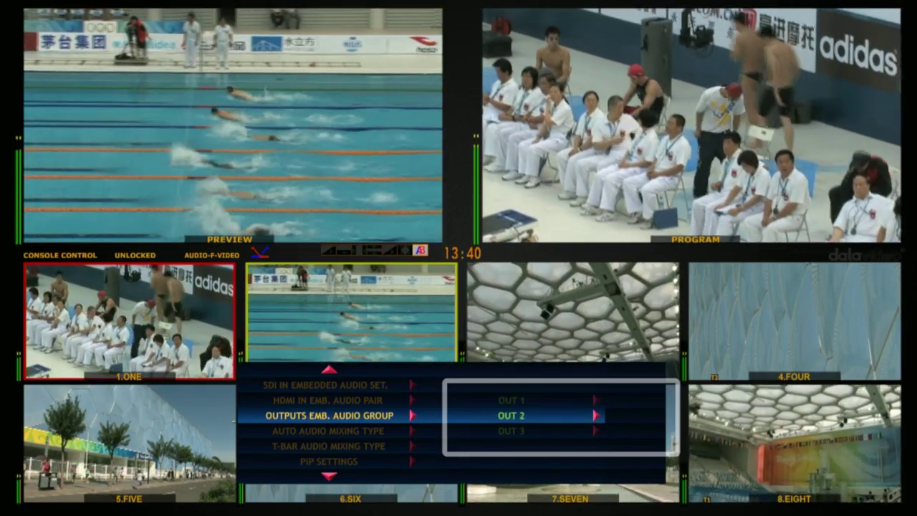
{"action": "key", "text": "Right"}
{"action": "key", "text": "Left"}
{"action": "key", "text": "Down"}
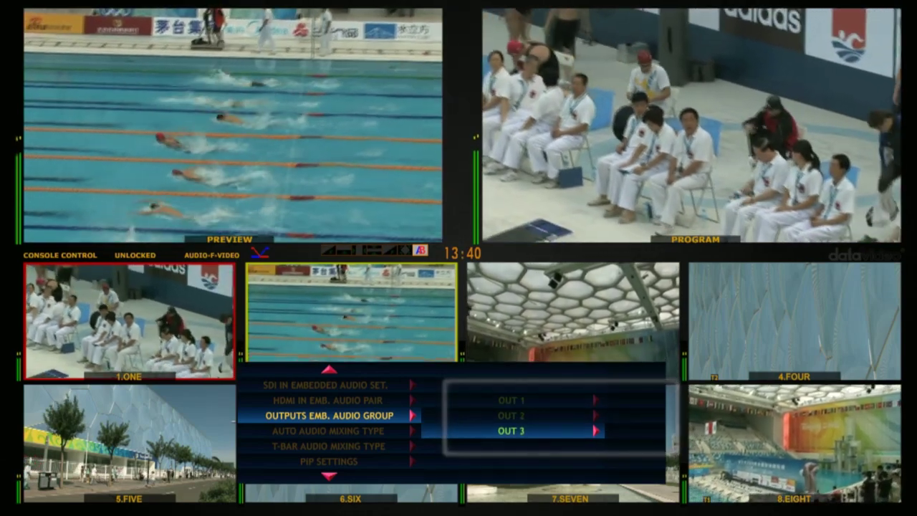
{"action": "key", "text": "Right"}
{"action": "key", "text": "Left"}
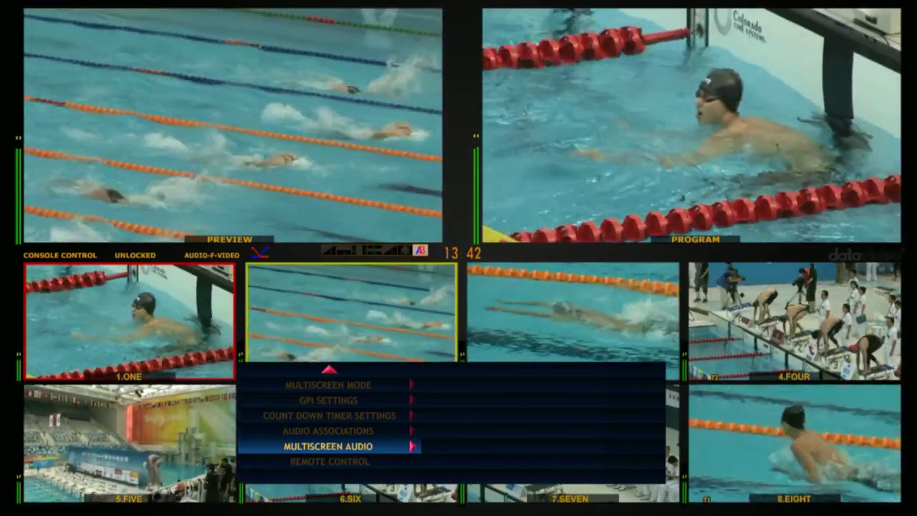
Examine the preview window's option in the multiscreen audio settings
{"action": "key", "text": "Right"}
{"action": "key", "text": "Up"}
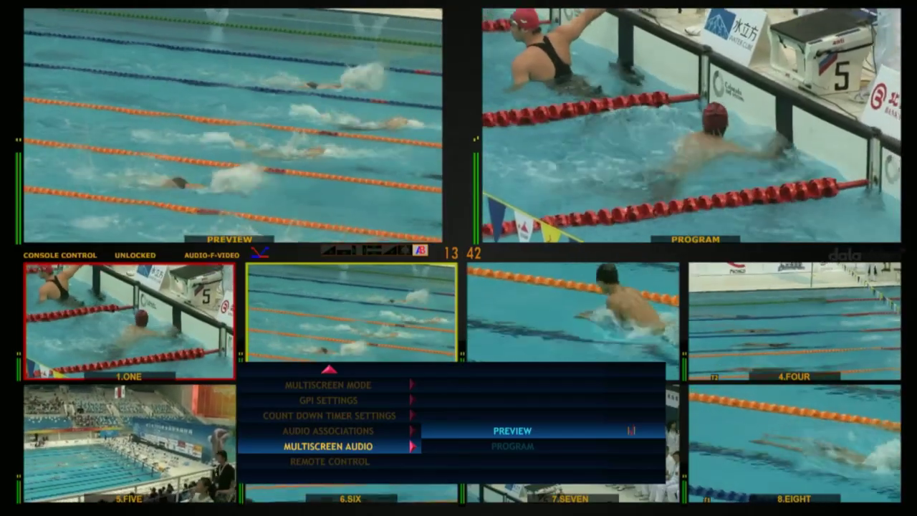
{"action": "key", "text": "Return"}
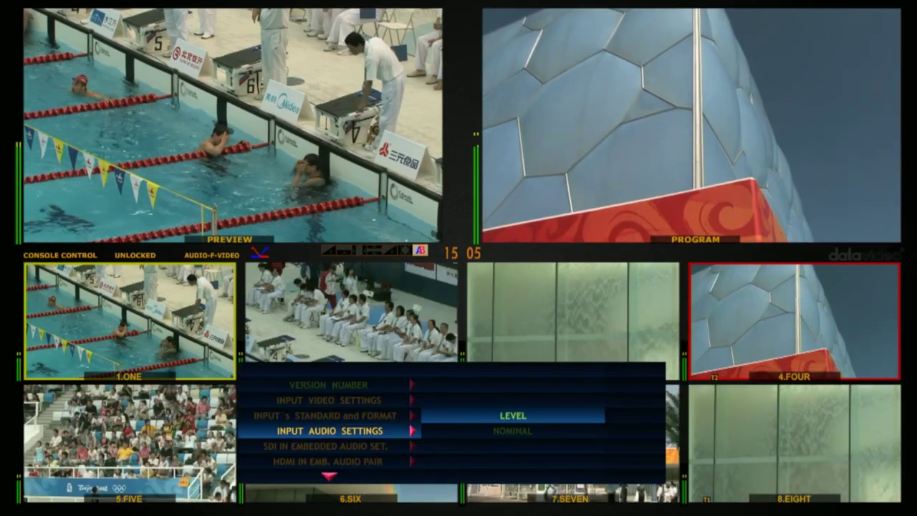
Examine the level and nominal options of the input audio settings
{"action": "key", "text": "Return"}
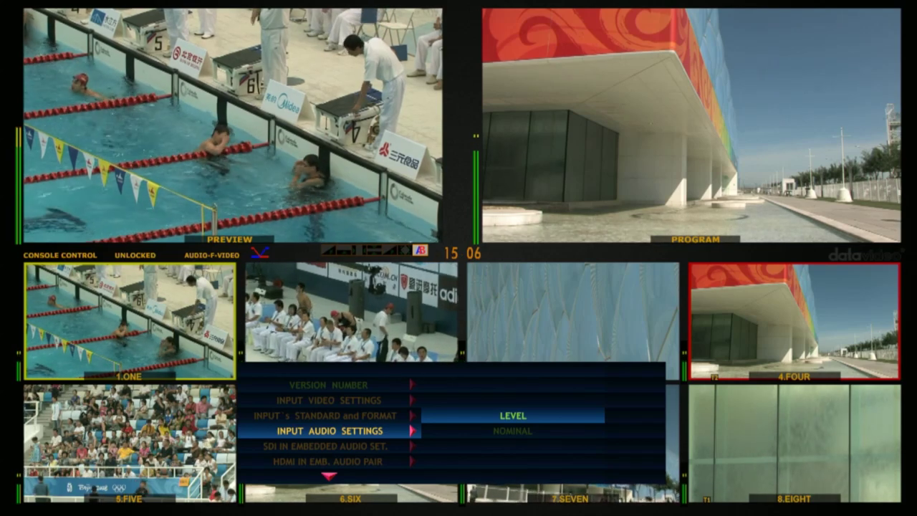
{"action": "key", "text": "Down"}
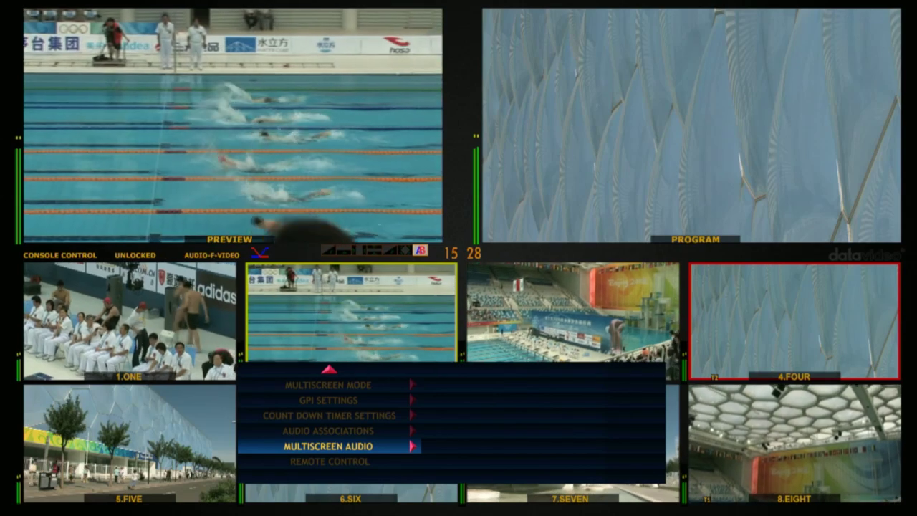
Review the multiscreen audio entry and the options for the auto and T-bar audio mixing types
{"action": "key", "text": "Right"}
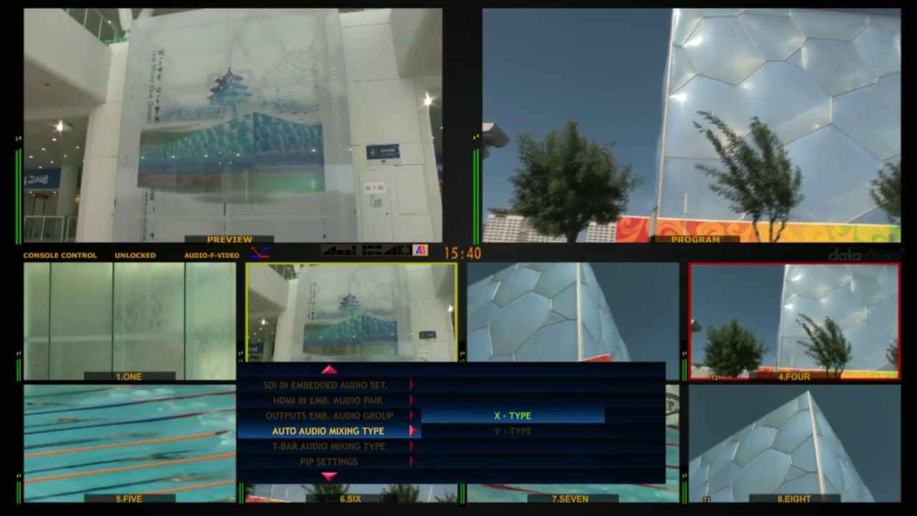
{"action": "key", "text": "Down"}
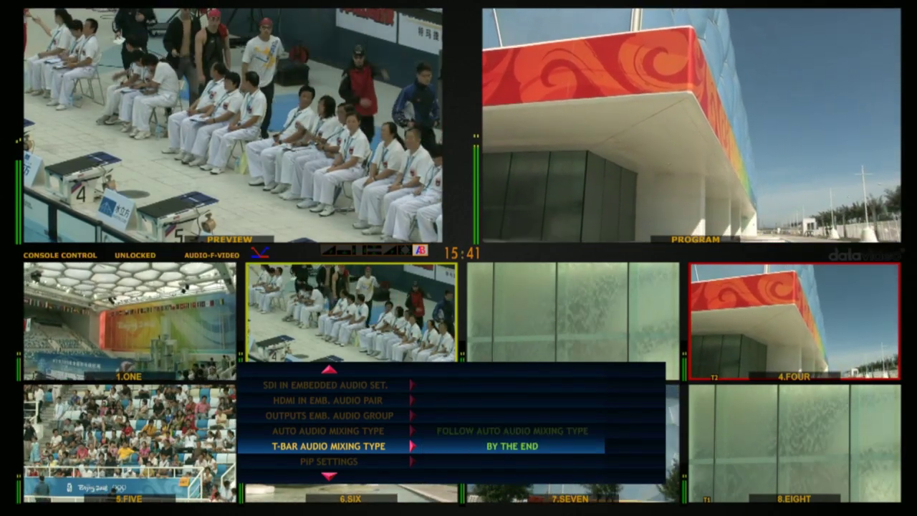
{"action": "key", "text": "Up"}
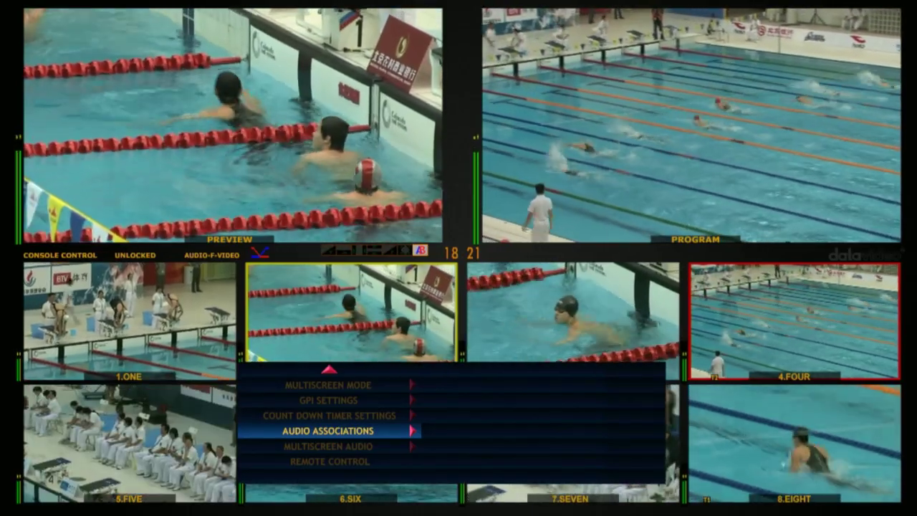
Check the audio associations of inputs 1 to 6 one after another
{"action": "key", "text": "Right"}
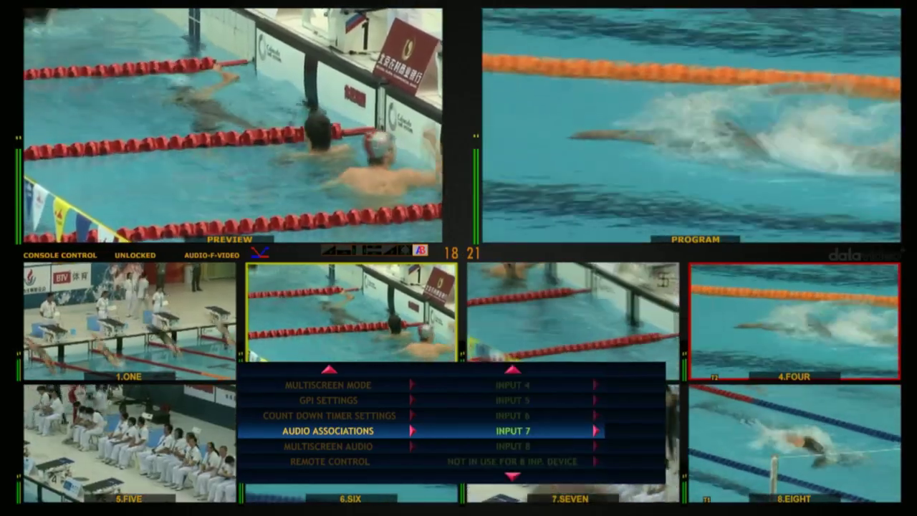
{"action": "key", "text": "Up"}
{"action": "key", "text": "Up"}
{"action": "key", "text": "Up"}
{"action": "key", "text": "Up"}
{"action": "key", "text": "Up"}
{"action": "key", "text": "Right"}
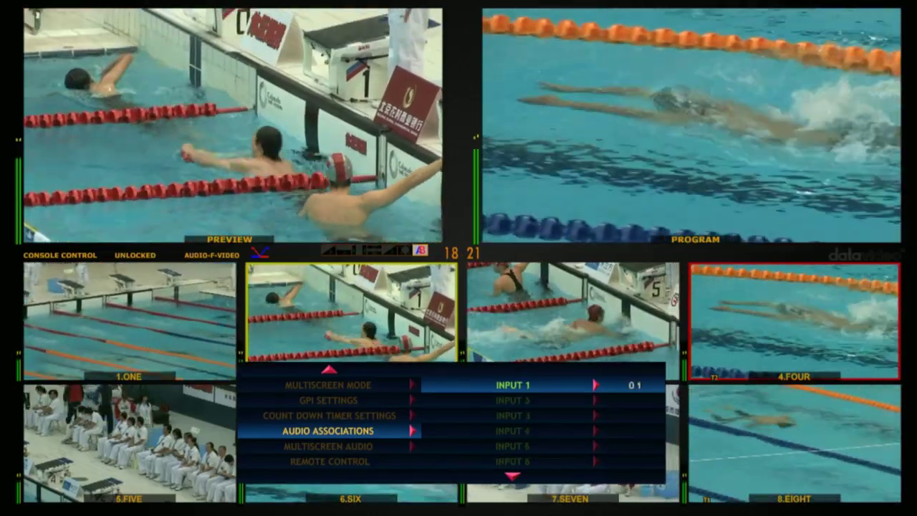
{"action": "key", "text": "Down"}
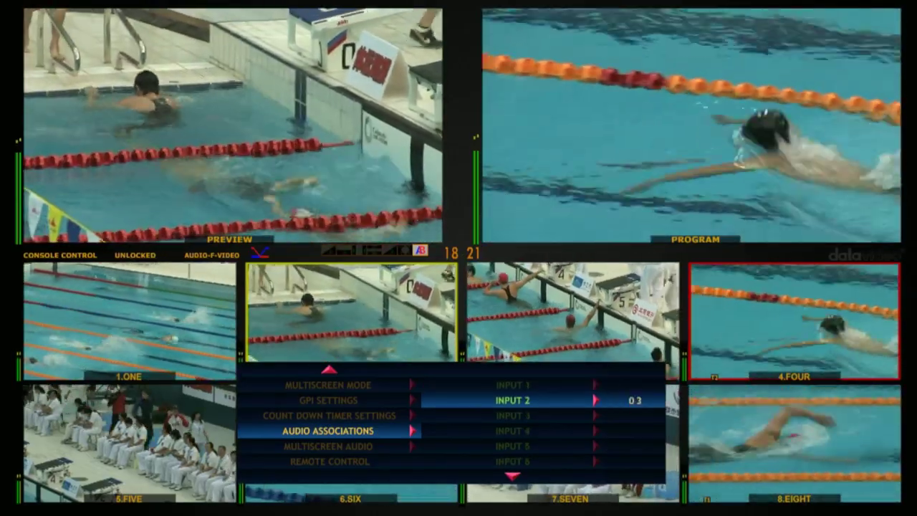
{"action": "key", "text": "Down"}
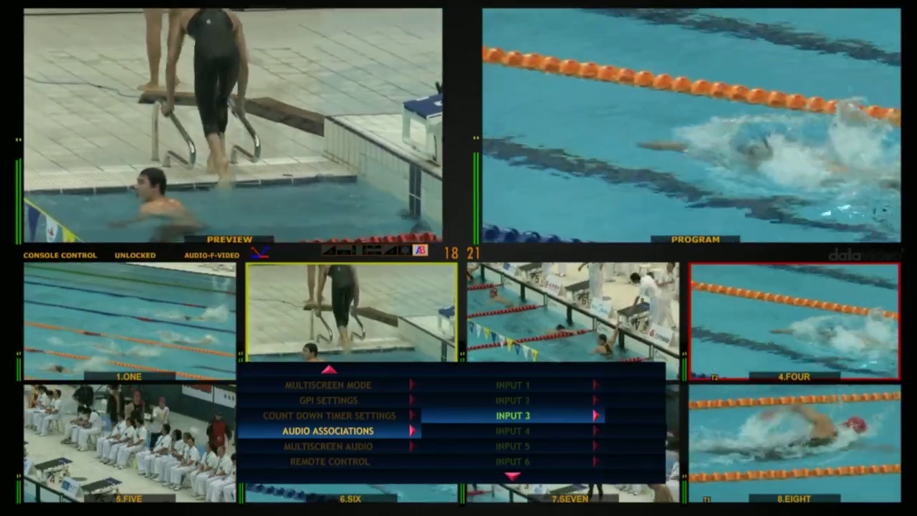
{"action": "key", "text": "Down"}
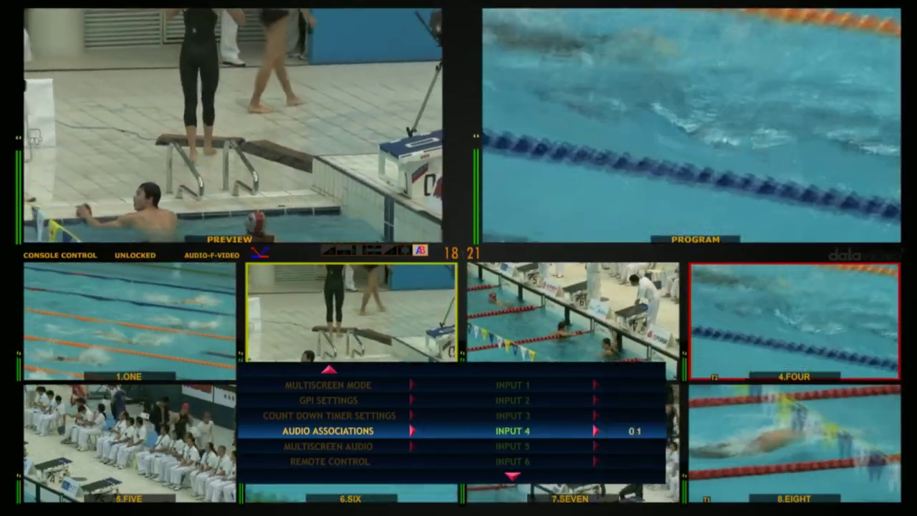
{"action": "key", "text": "Down"}
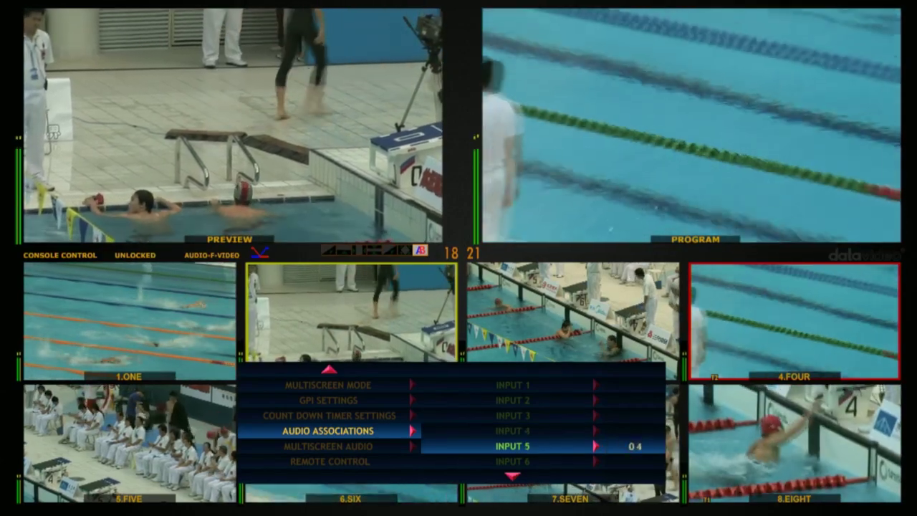
{"action": "key", "text": "Down"}
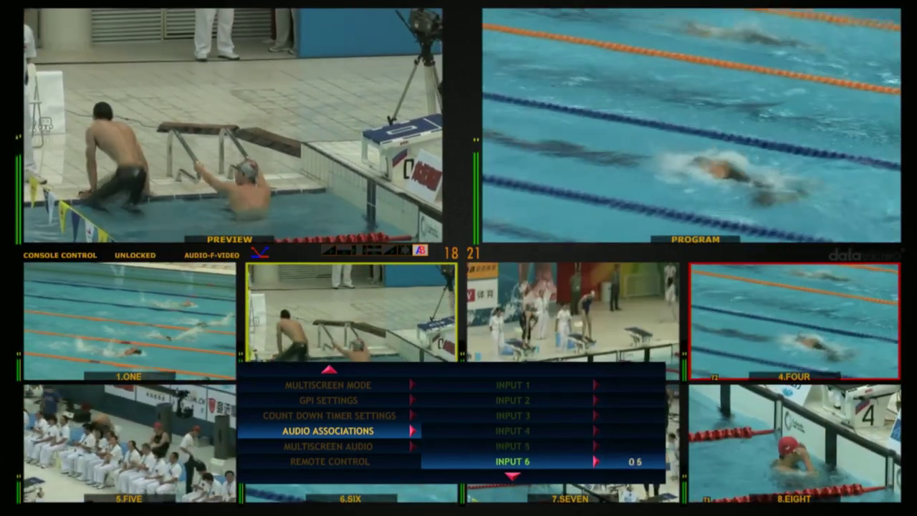